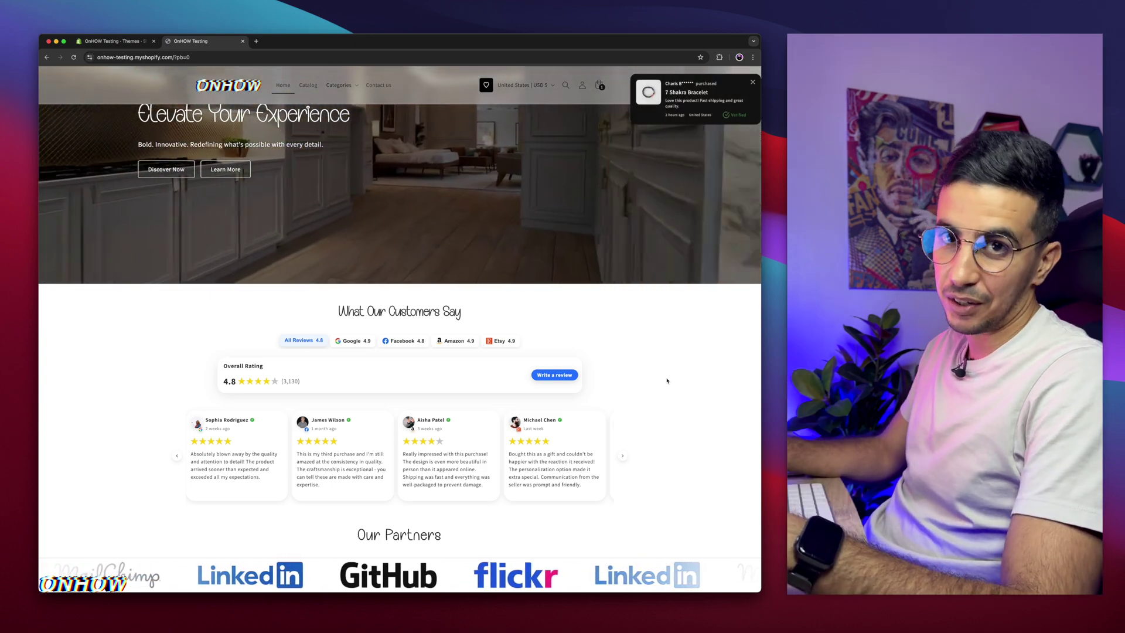
Step: In What Our Customers Say, view Google, then Facebook, then Amazon reviews (4.9 from 780)
scroll(667, 380, "down", 2)
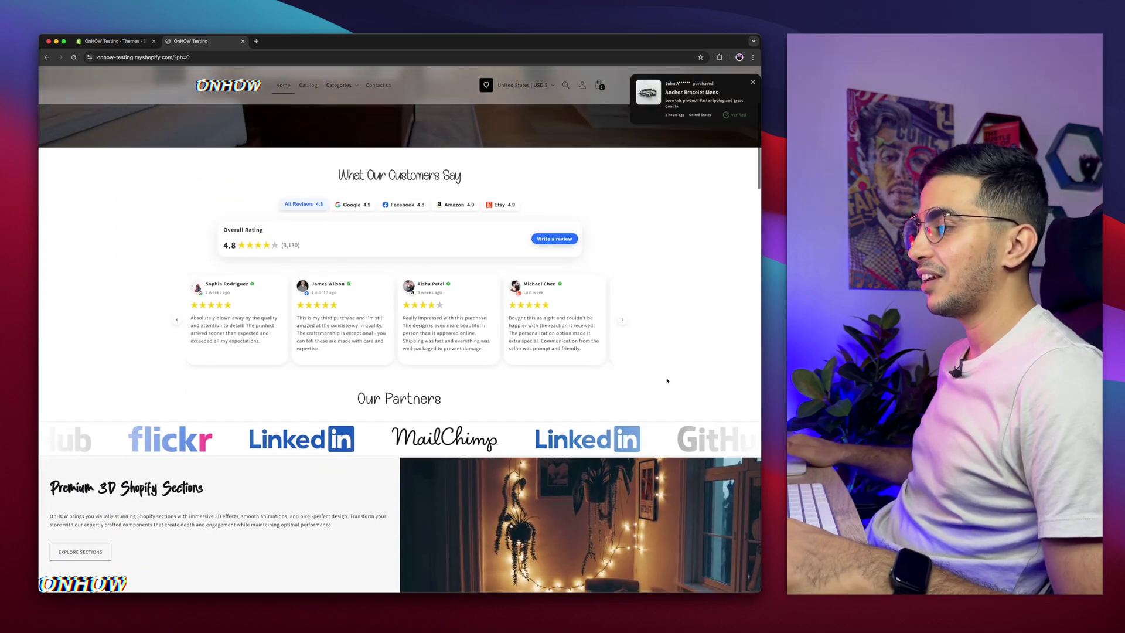
scroll(667, 380, "up", 2)
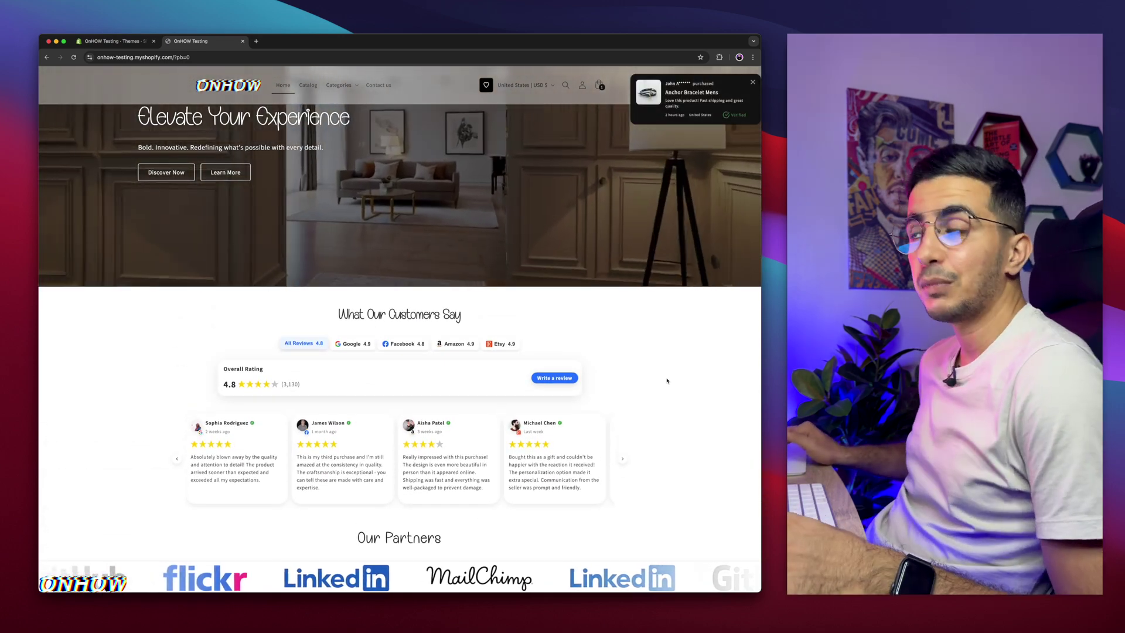
scroll(667, 381, "down", 1)
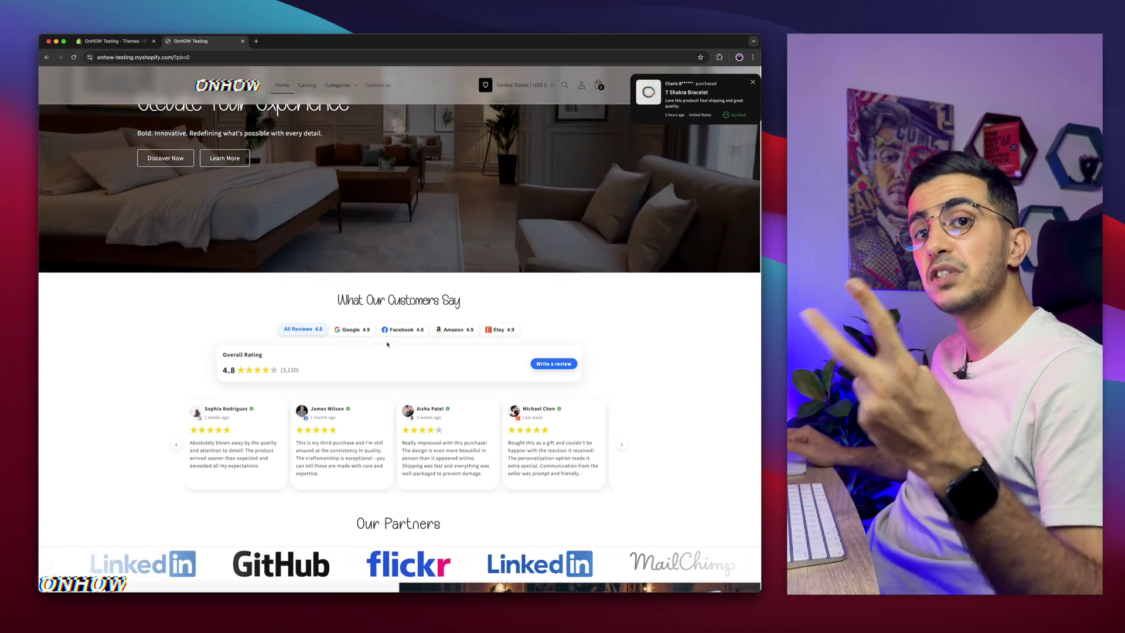
left_click(350, 329)
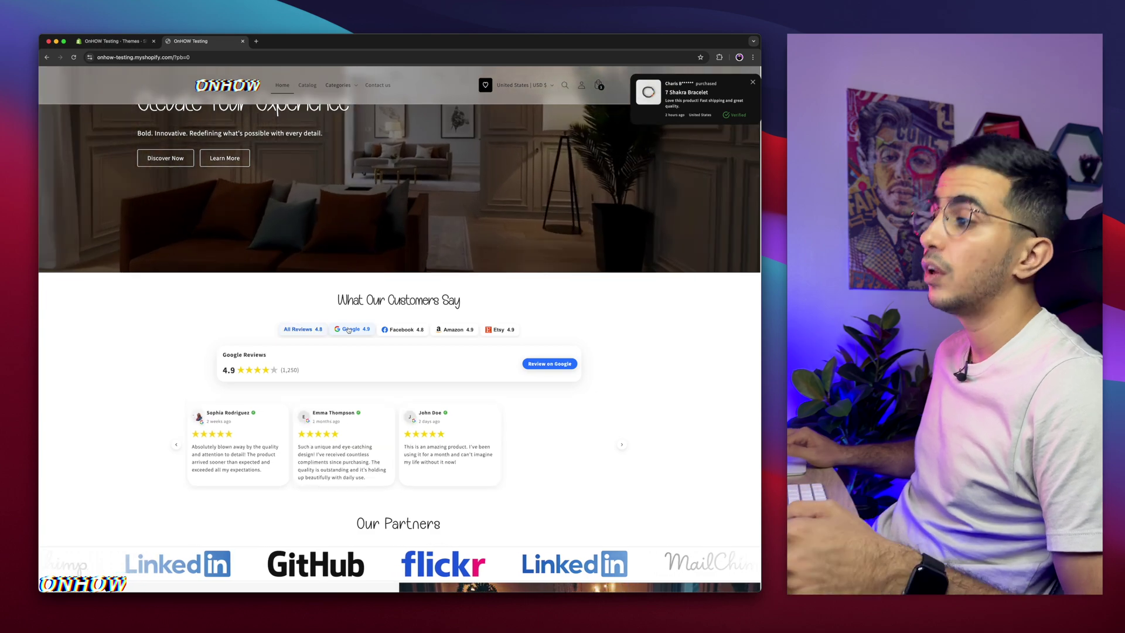
left_click(403, 329)
left_click(448, 329)
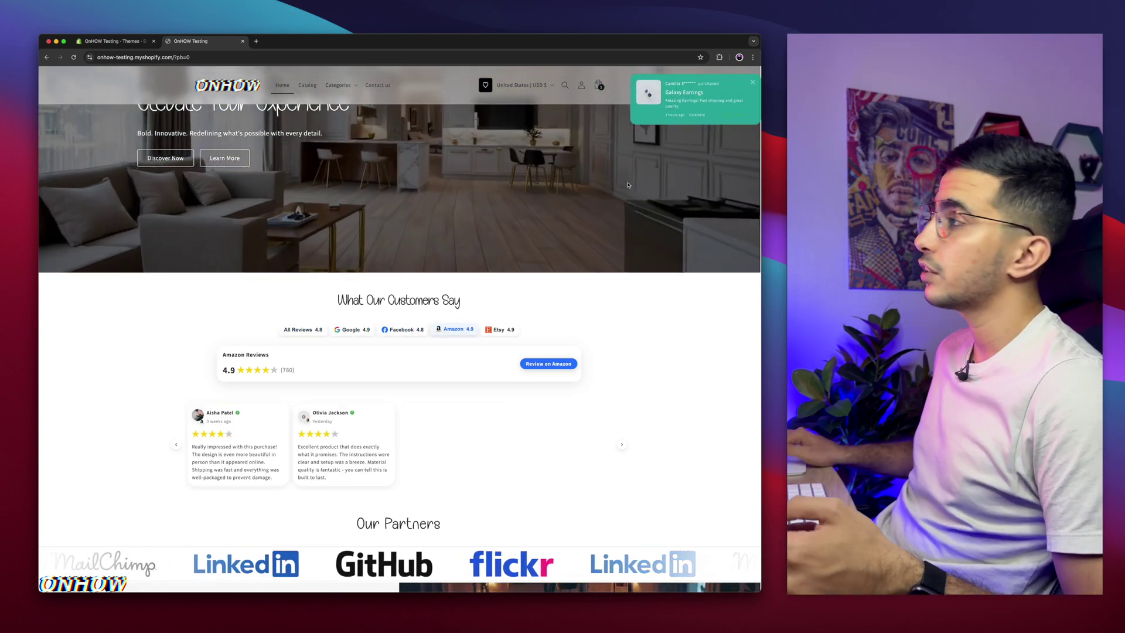
scroll(599, 206, "up", 5)
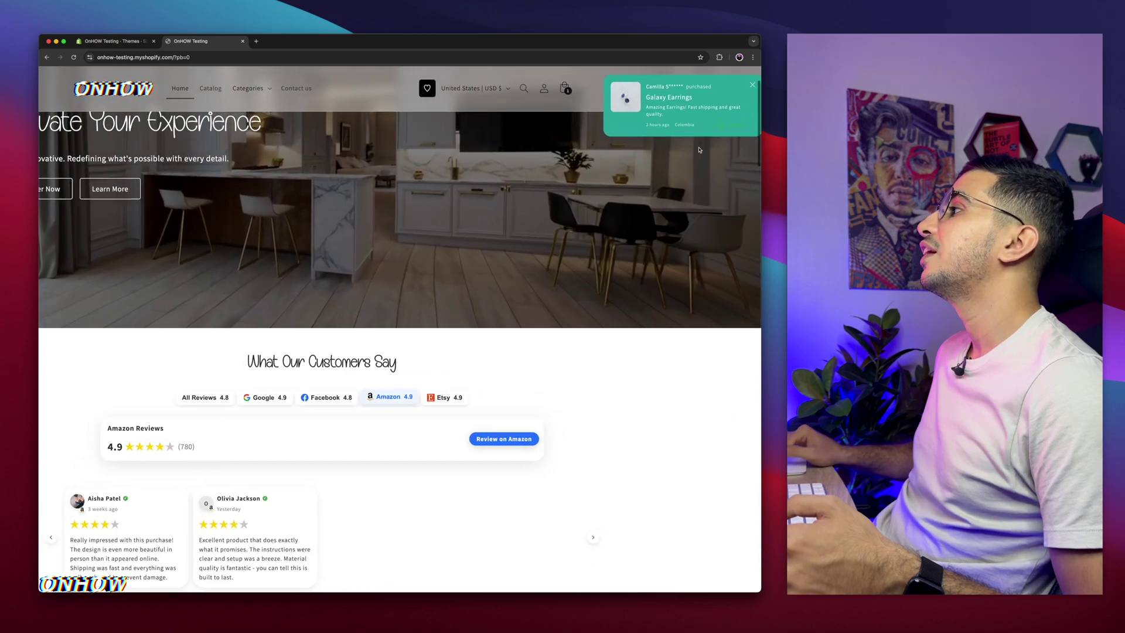
scroll(699, 150, "right", 1)
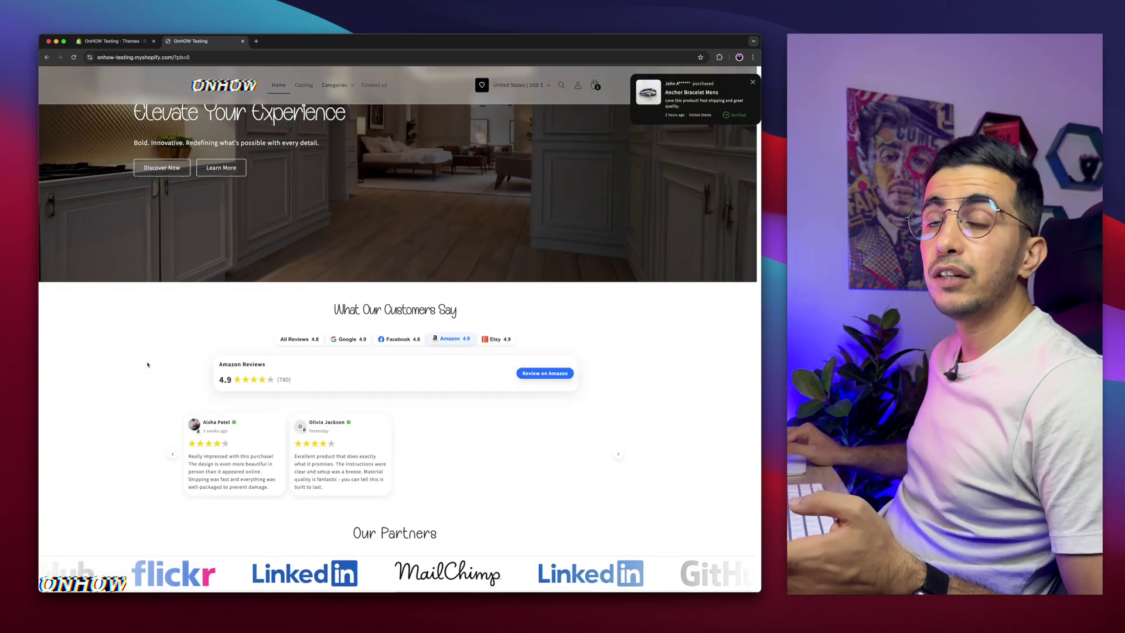
mouse_move(124, 44)
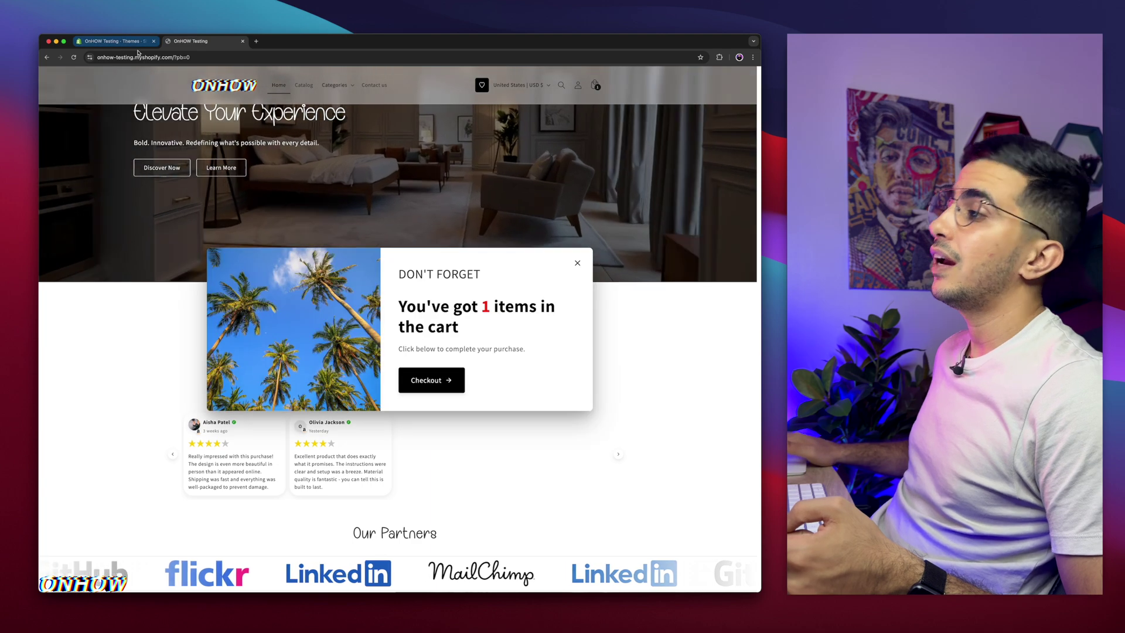
left_click_drag(399, 304, 486, 343)
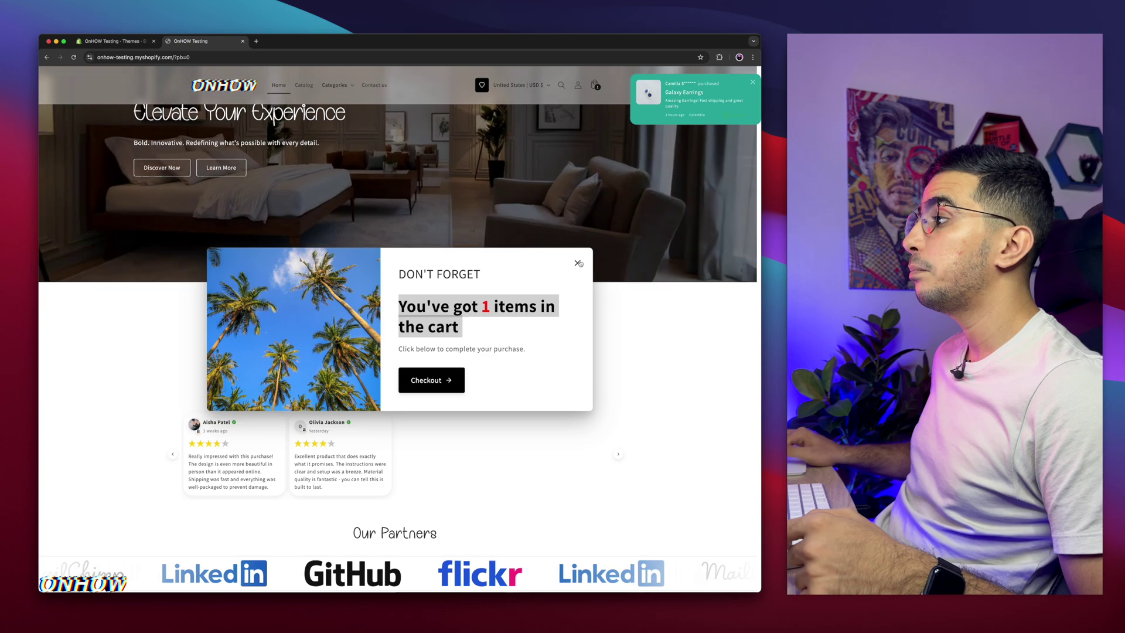
left_click(510, 467)
scroll(511, 467, "down", 4)
scroll(535, 395, "down", 7)
scroll(535, 396, "down", 15)
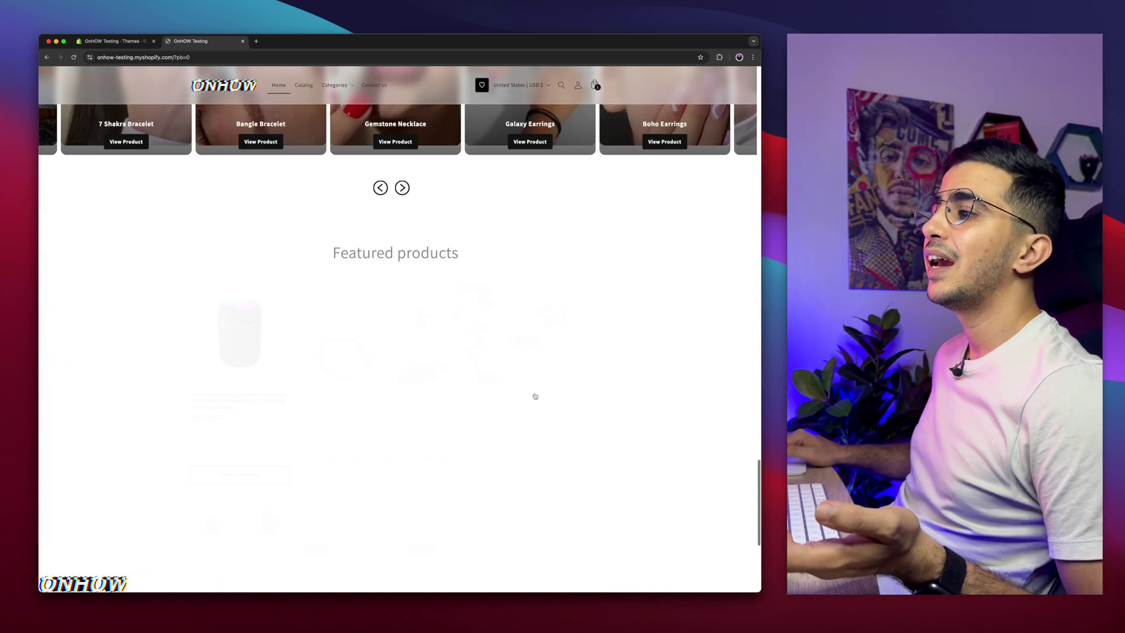
scroll(535, 396, "up", 3)
scroll(535, 396, "up", 20)
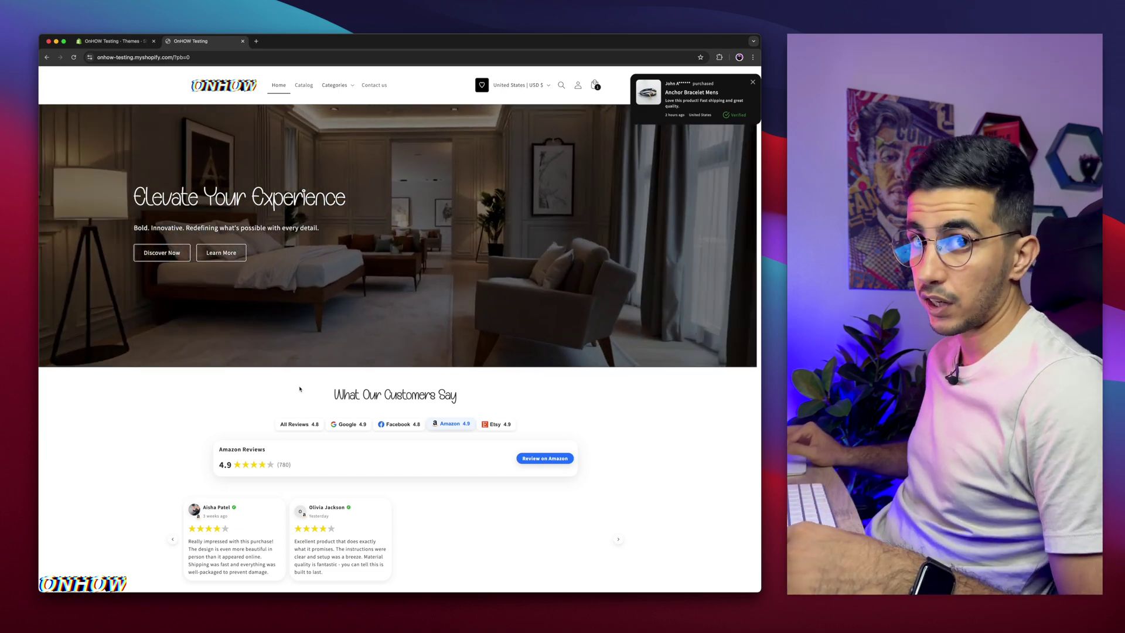
Step: Preview the Horizon copy theme, then open Edit code for 'Updated copy of Updated copy of Horizon'
left_click(242, 42)
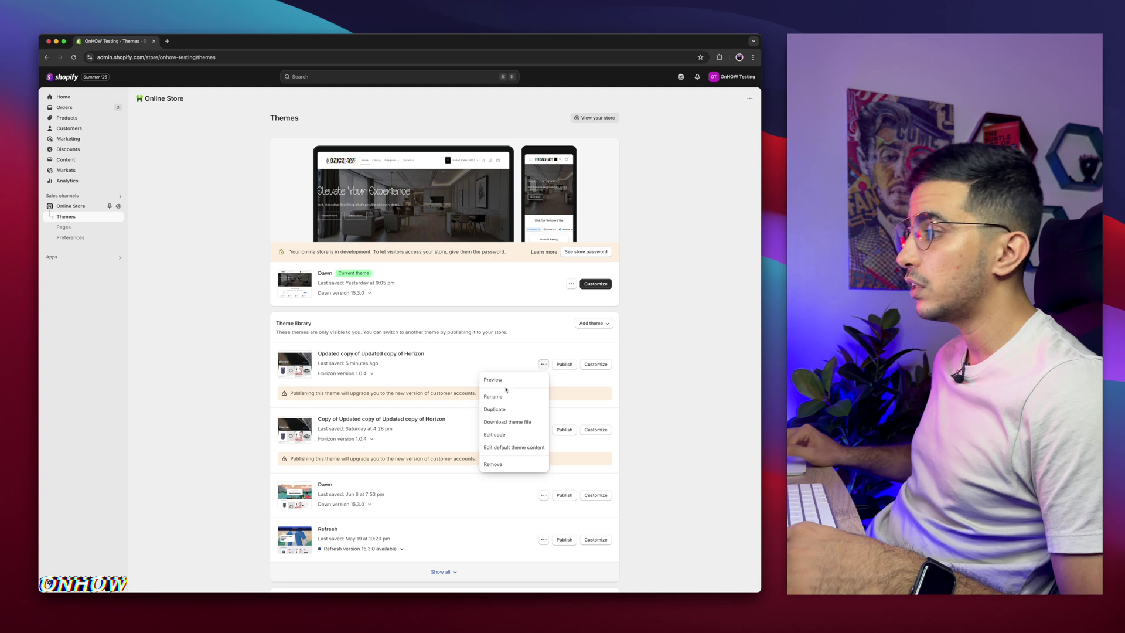
left_click(492, 379)
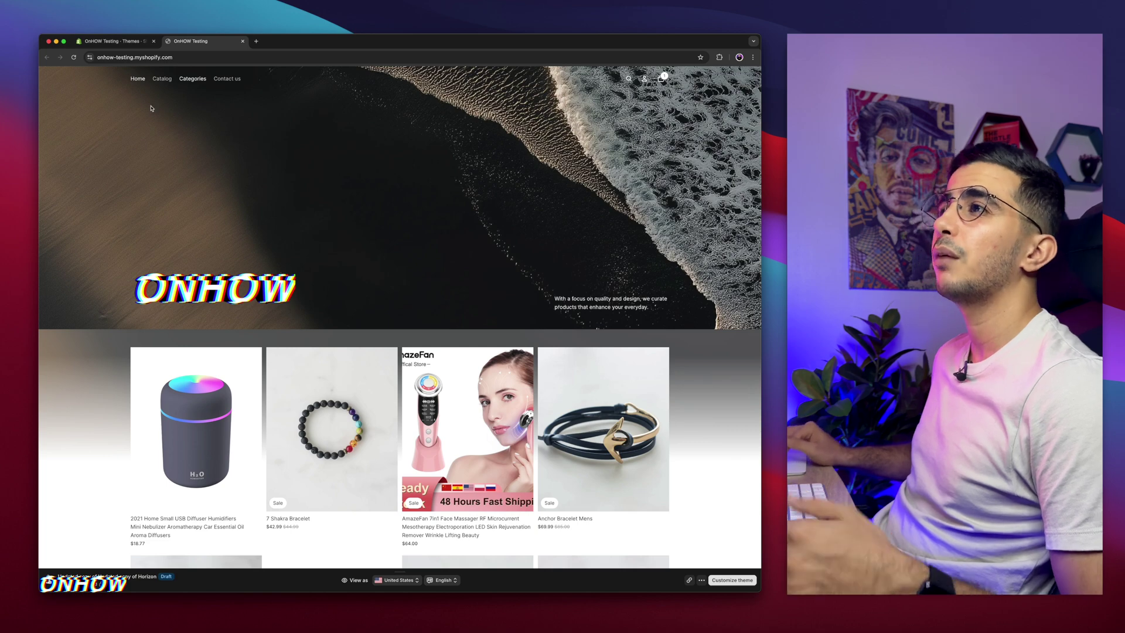
left_click(124, 42)
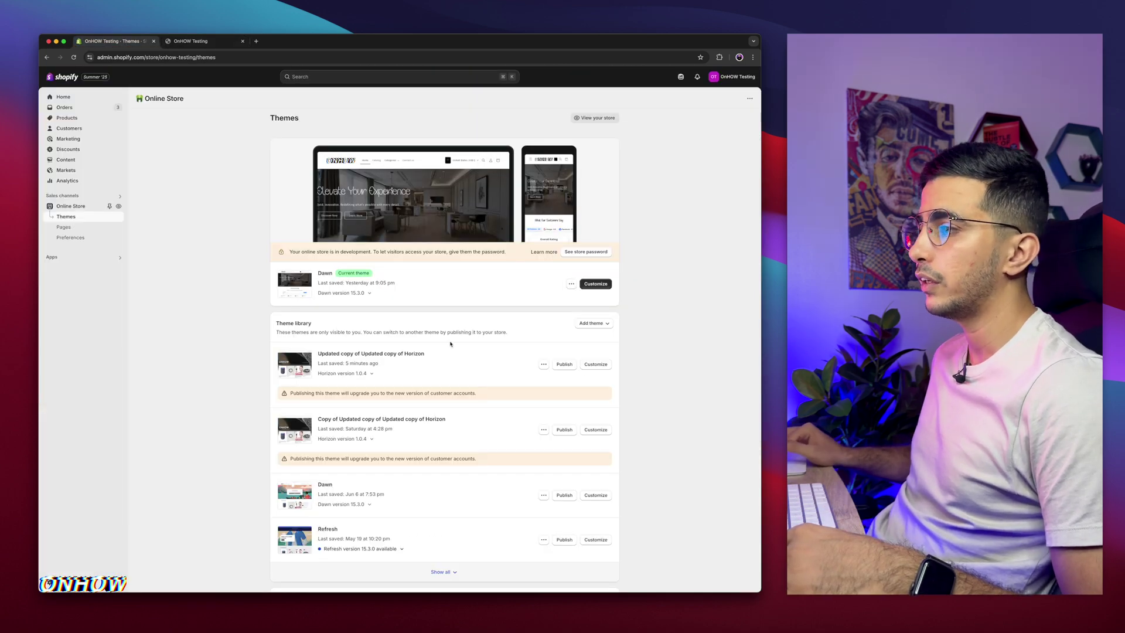
left_click(543, 364)
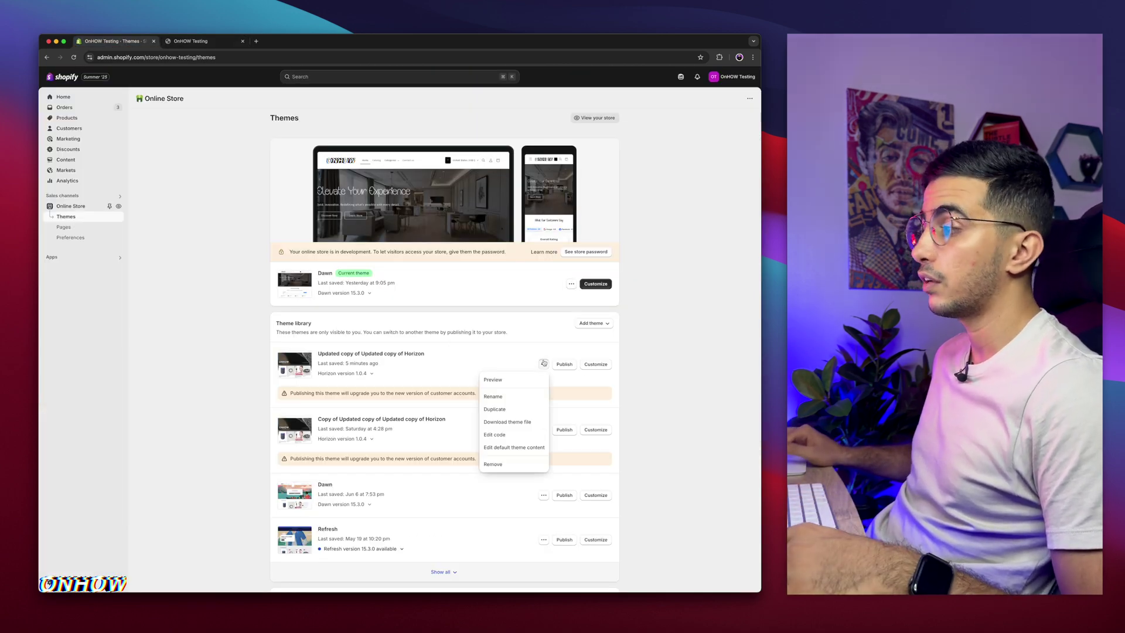
left_click(501, 434)
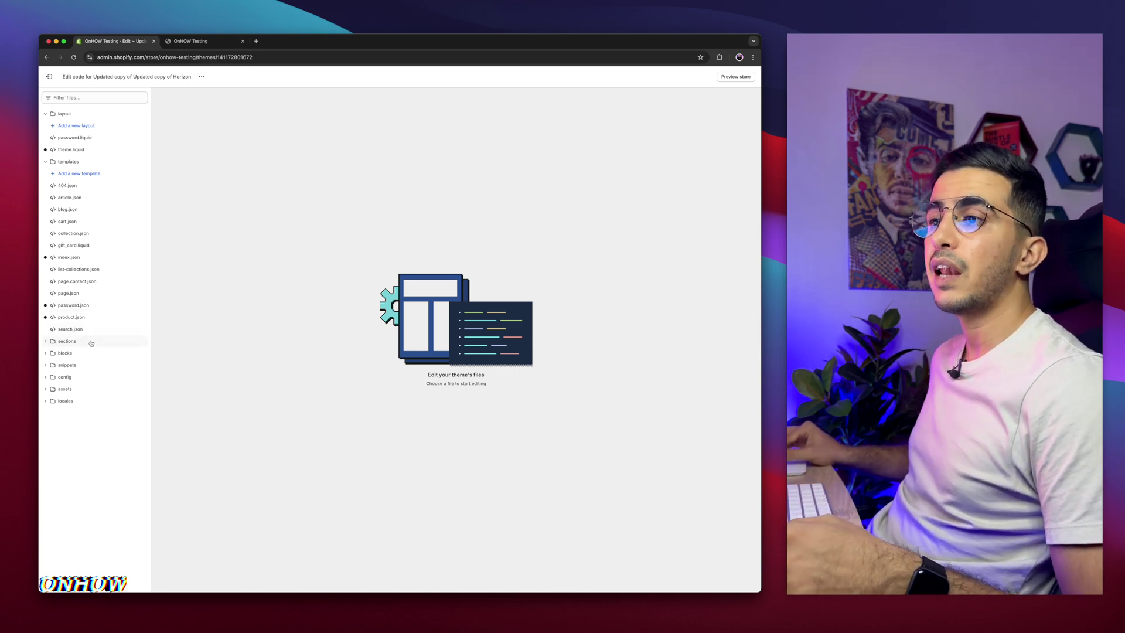
Step: Add a Liquid section named 'discount-popup' in the sections folder, creating discount-popup.liquid
scroll(91, 342, "up", 5)
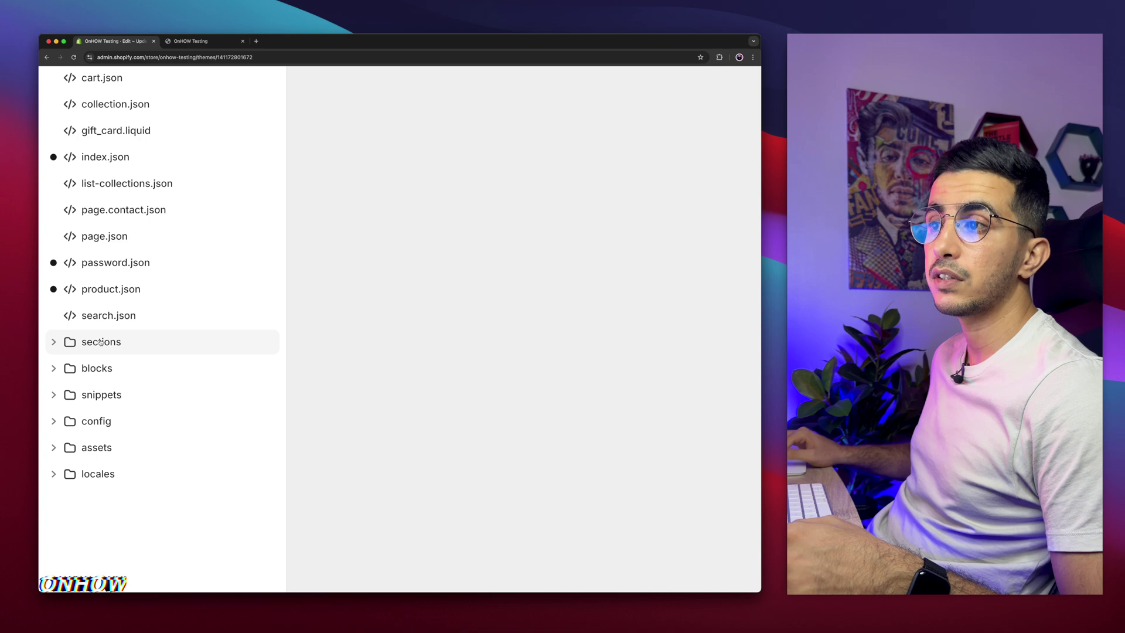
left_click(101, 342)
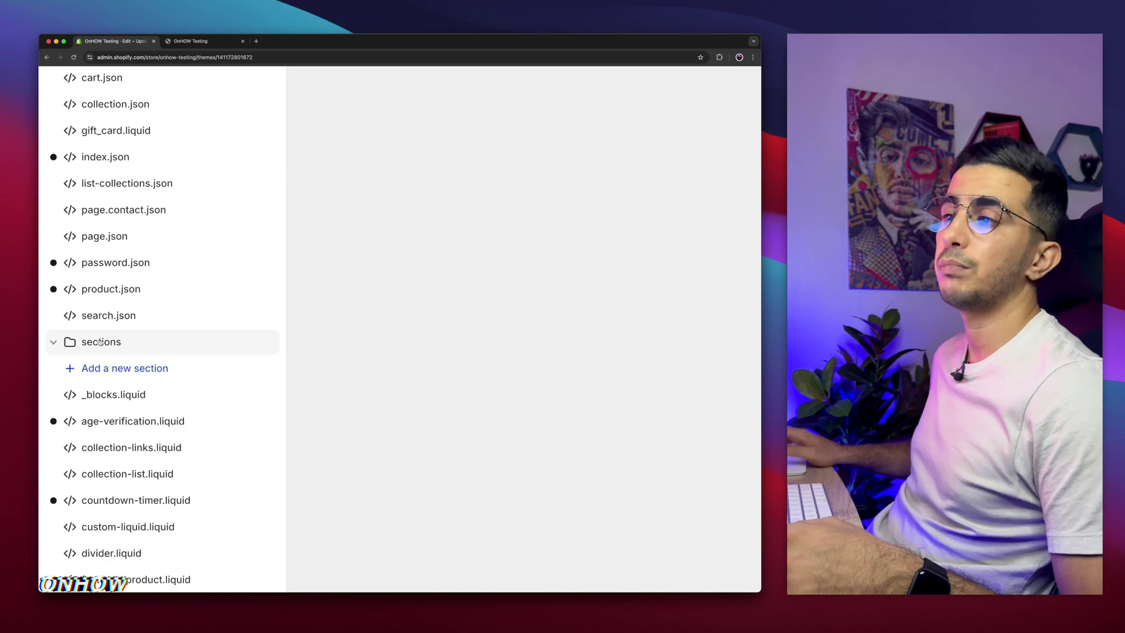
left_click(112, 372)
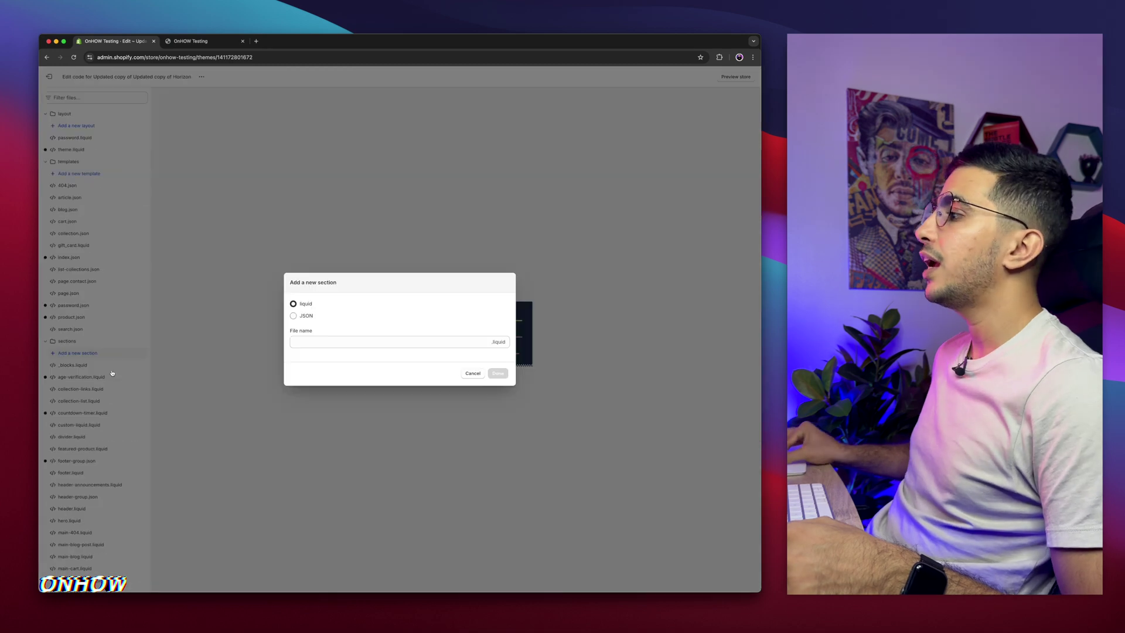
left_click(368, 344)
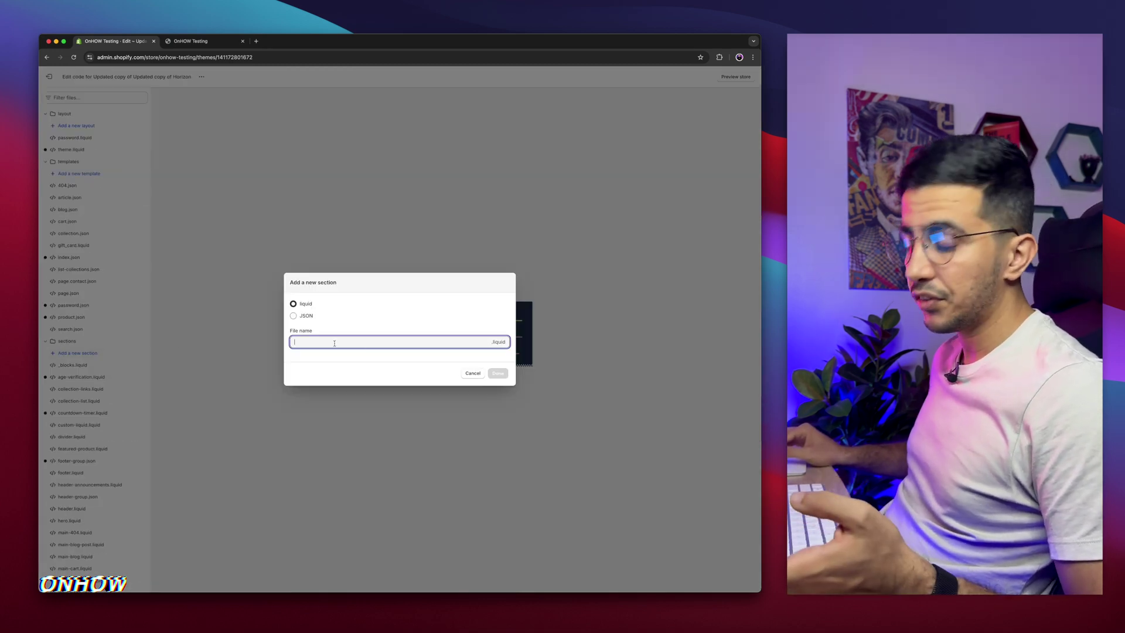
type("discoun")
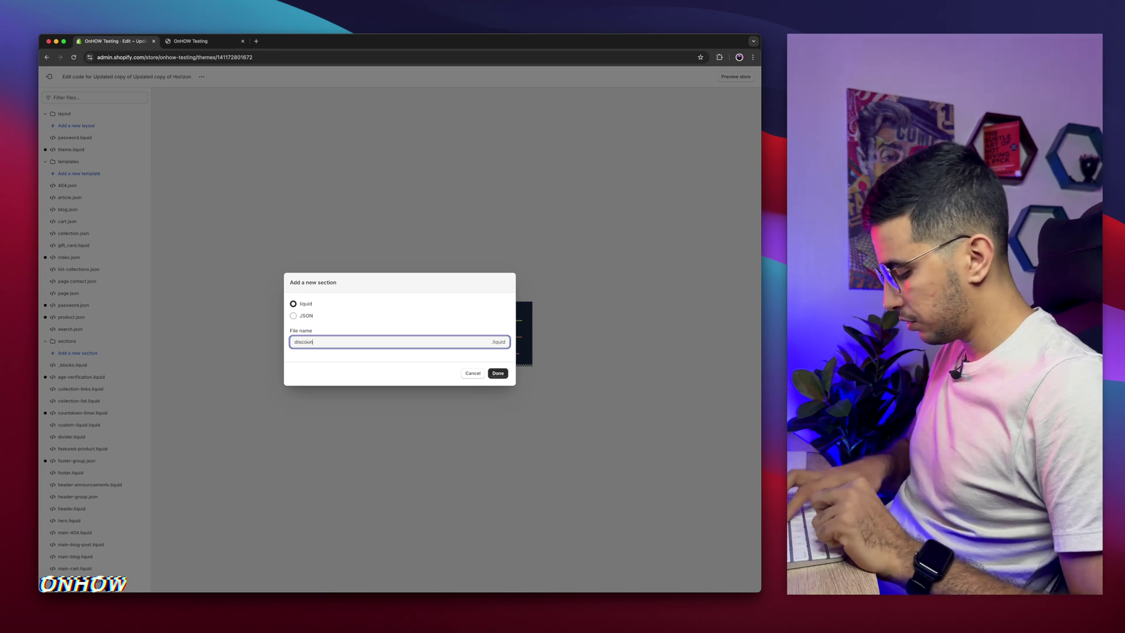
type("t-popup")
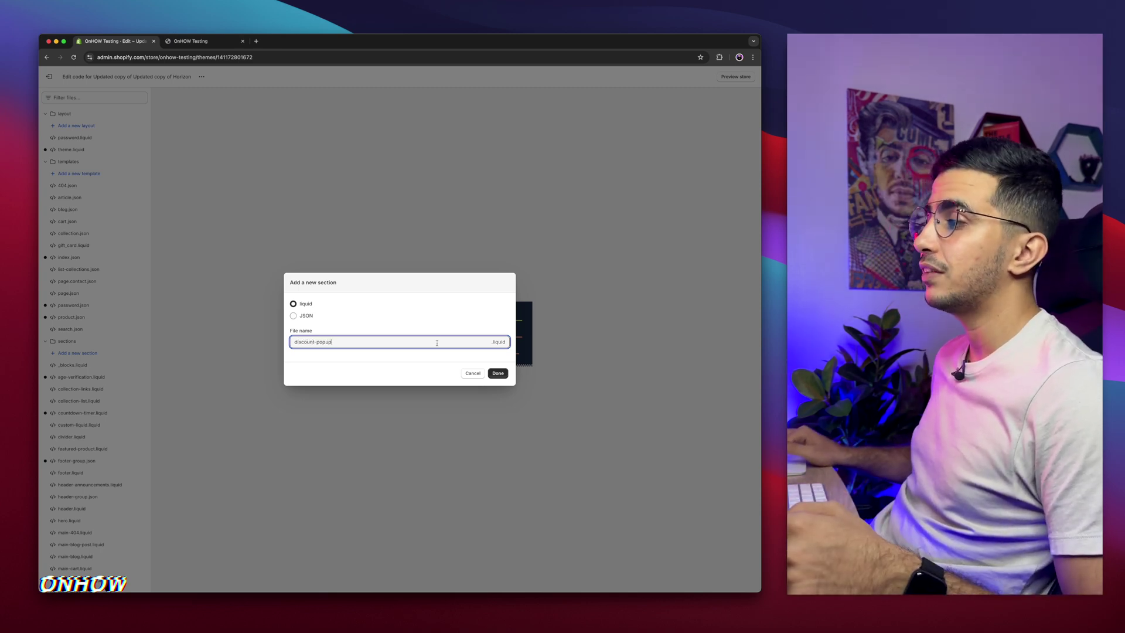
left_click(496, 373)
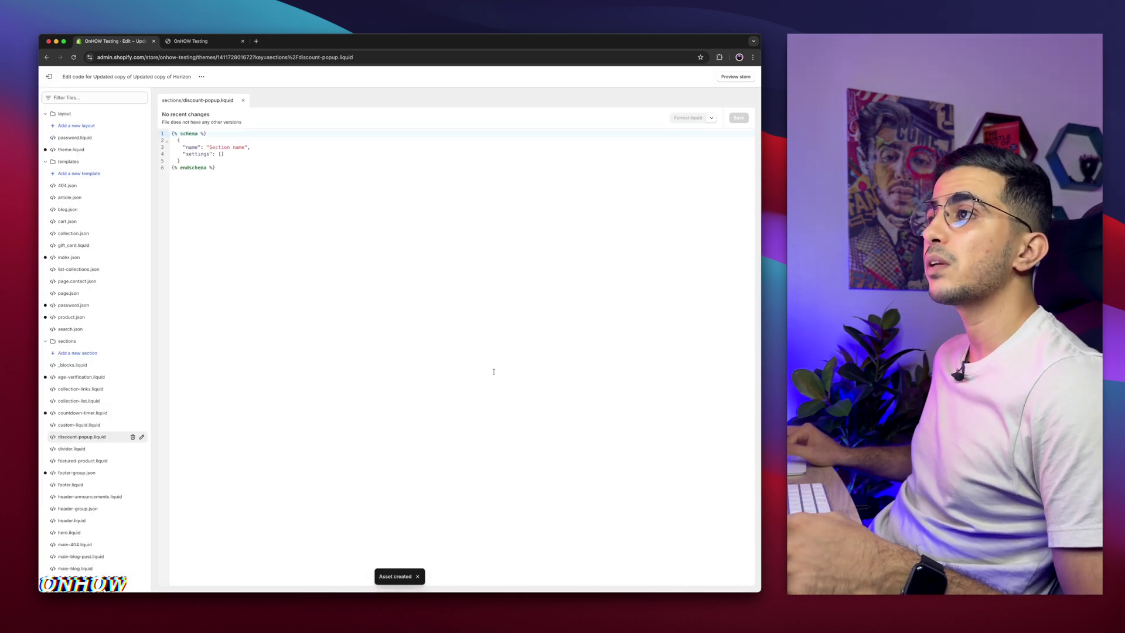
Step: Swap discount-popup.liquid's default schema for the pasted popup code, save, and return to Themes
key("ctrl+a")
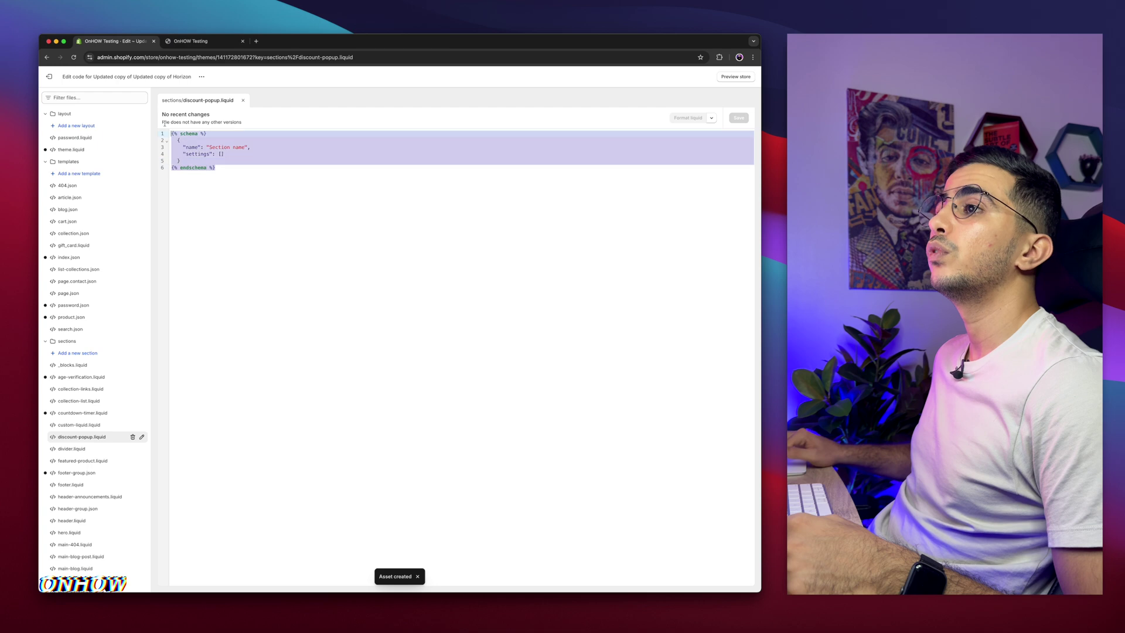
key("BackSpace")
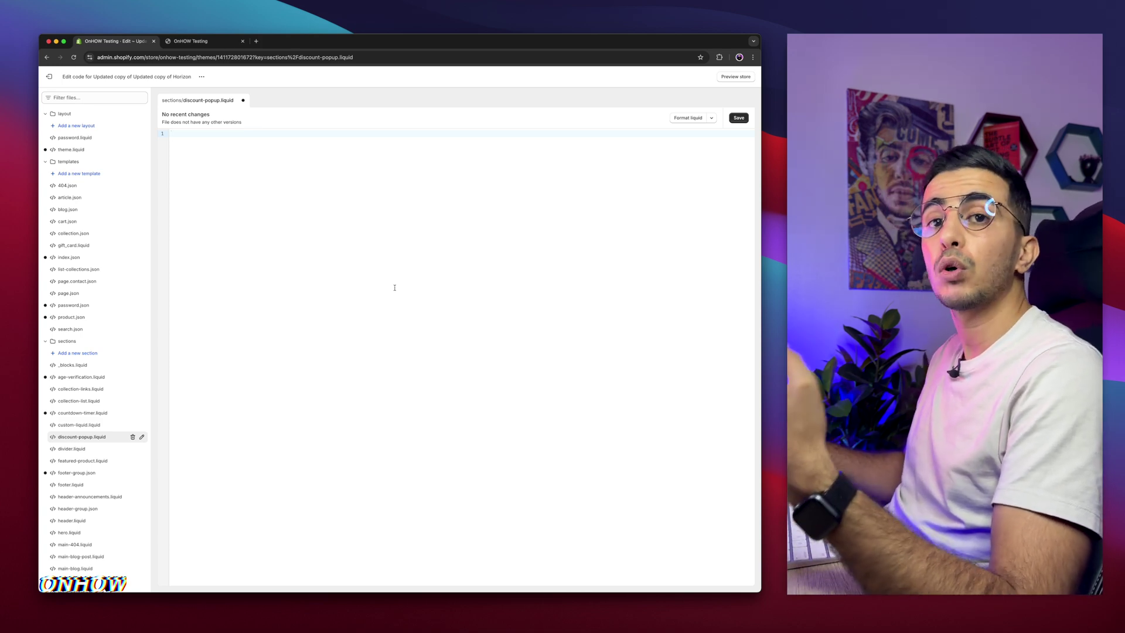
key("super+v")
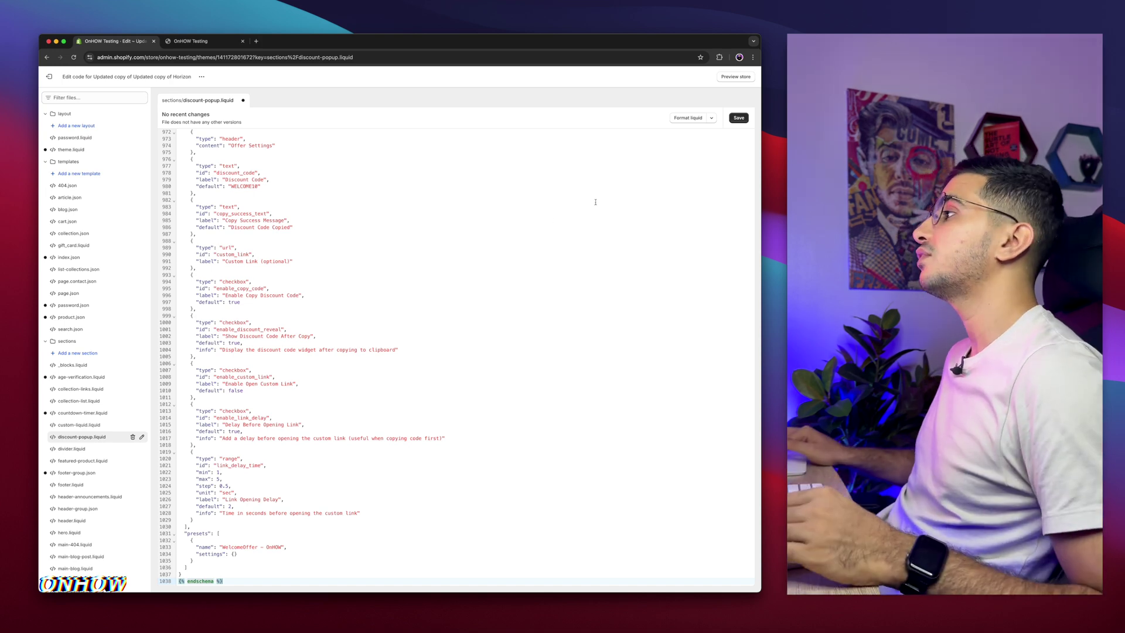
left_click(740, 119)
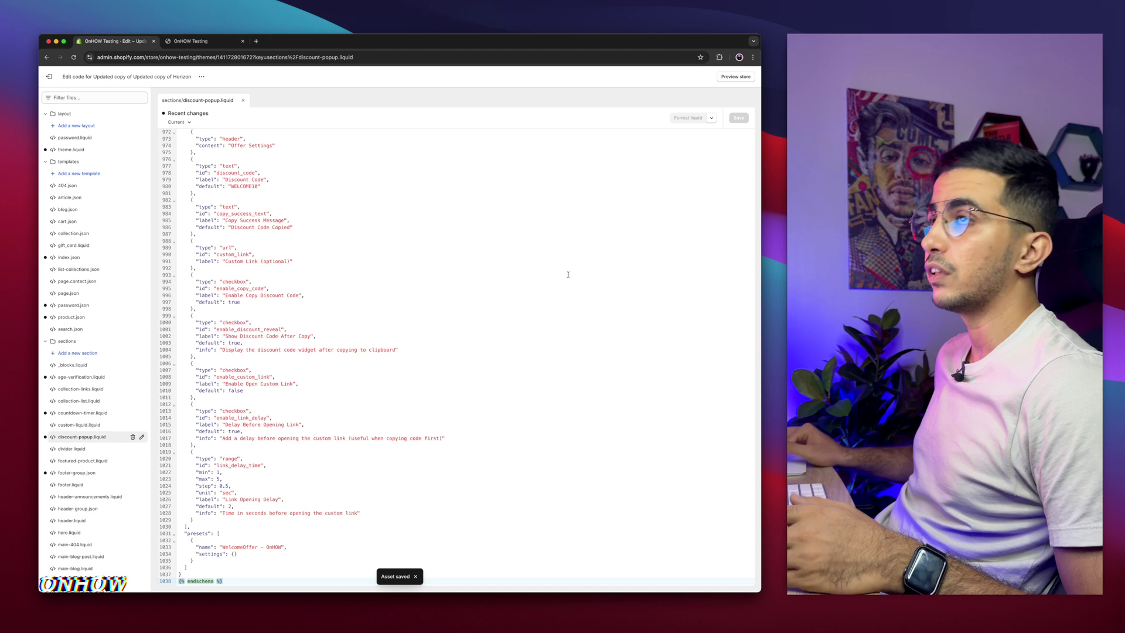
left_click(49, 76)
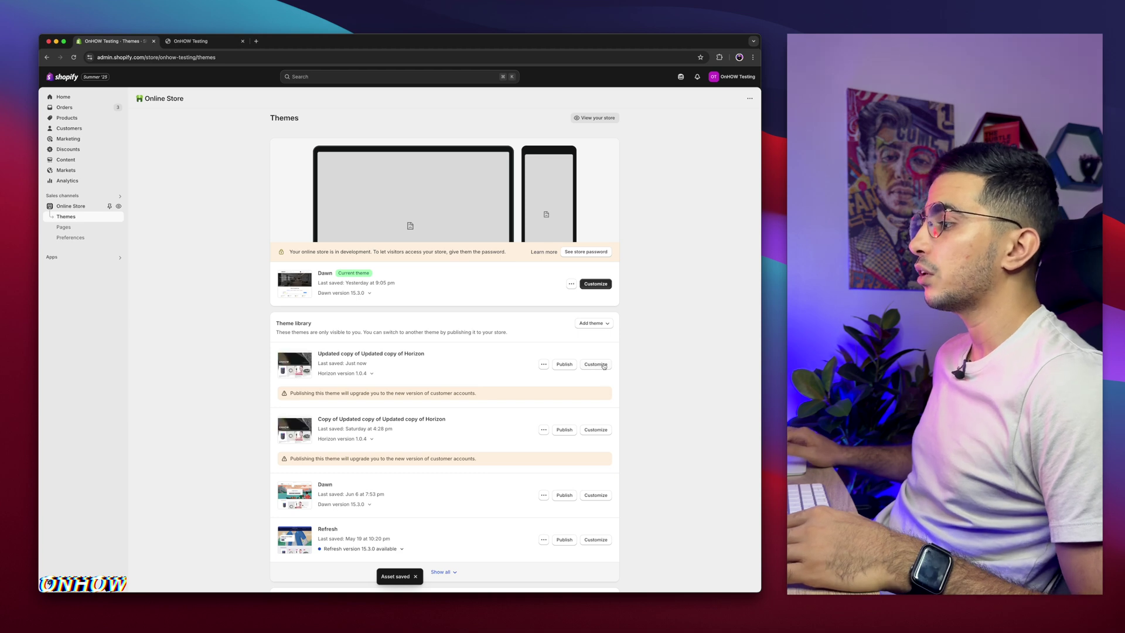
Step: In the Horizon copy theme editor, insert the WelcomeOffer - OnHOW section below Hero
left_click(596, 364)
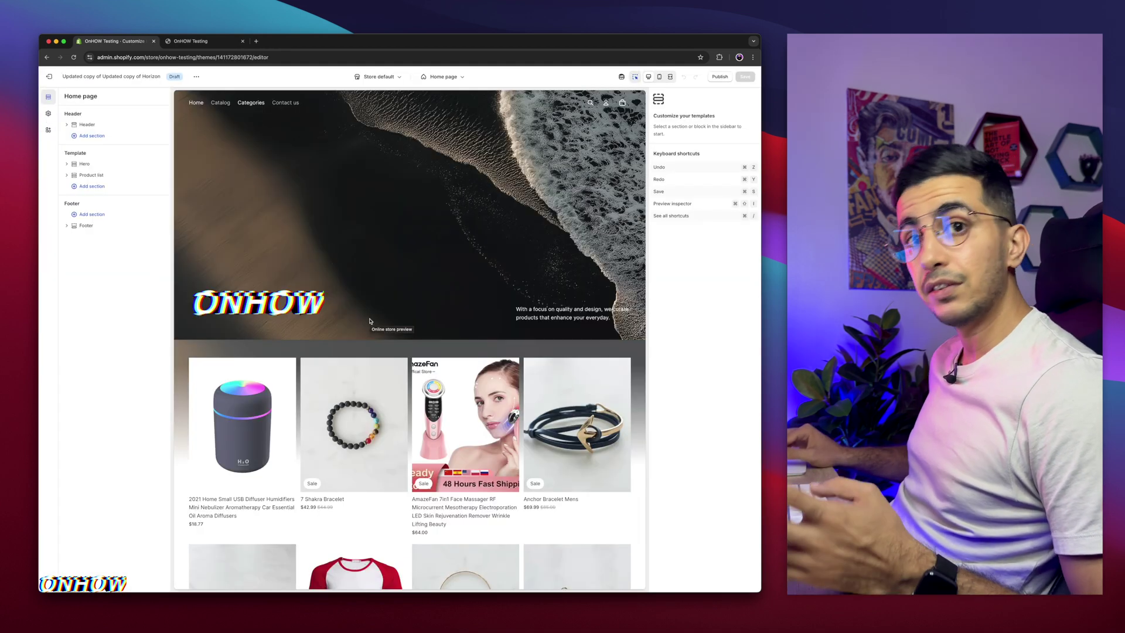
mouse_move(409, 341)
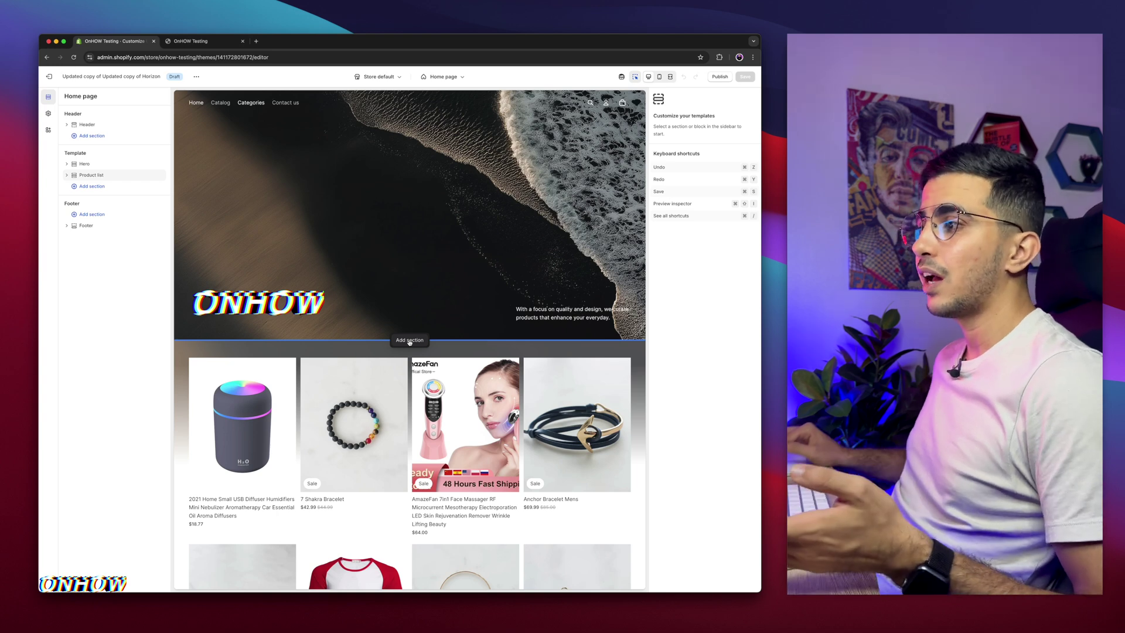
left_click(410, 341)
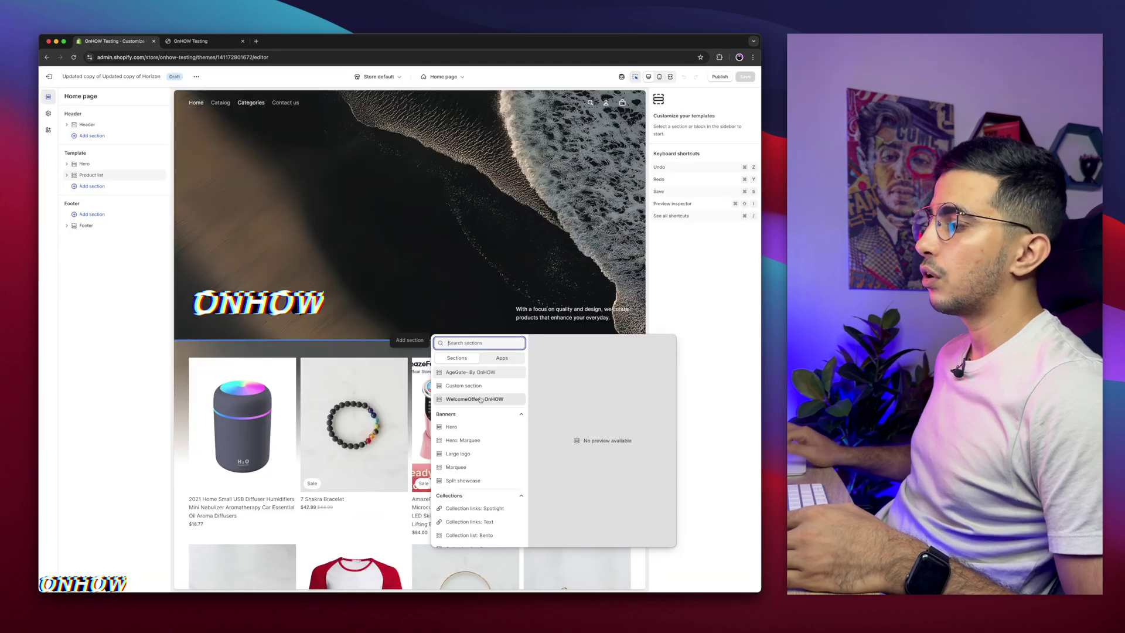
left_click(480, 398)
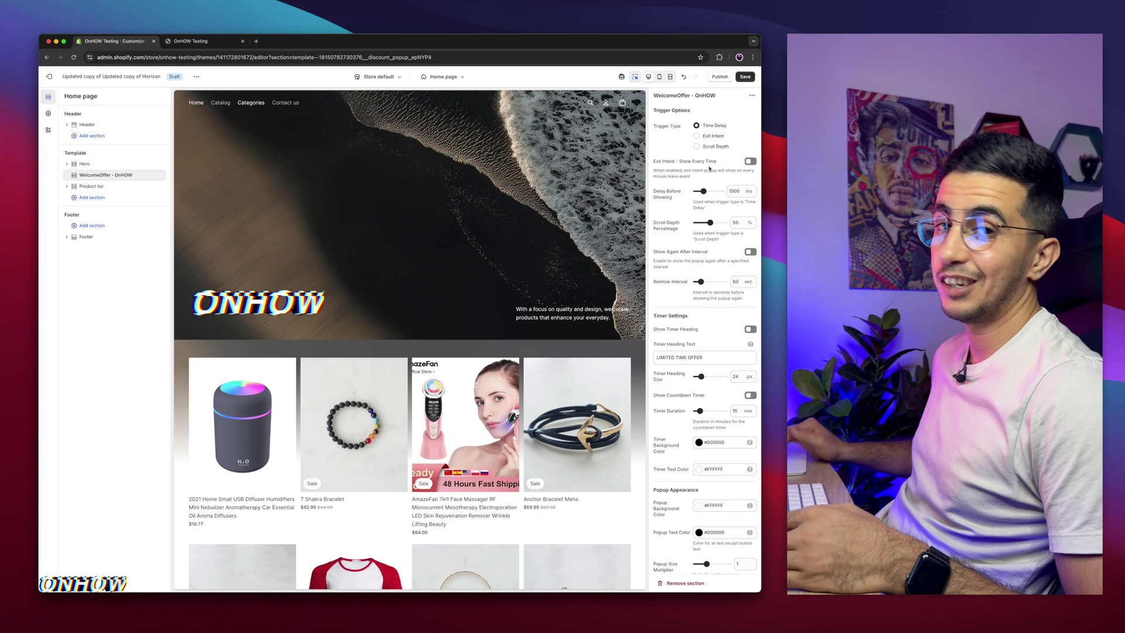
scroll(708, 169, "down", 10)
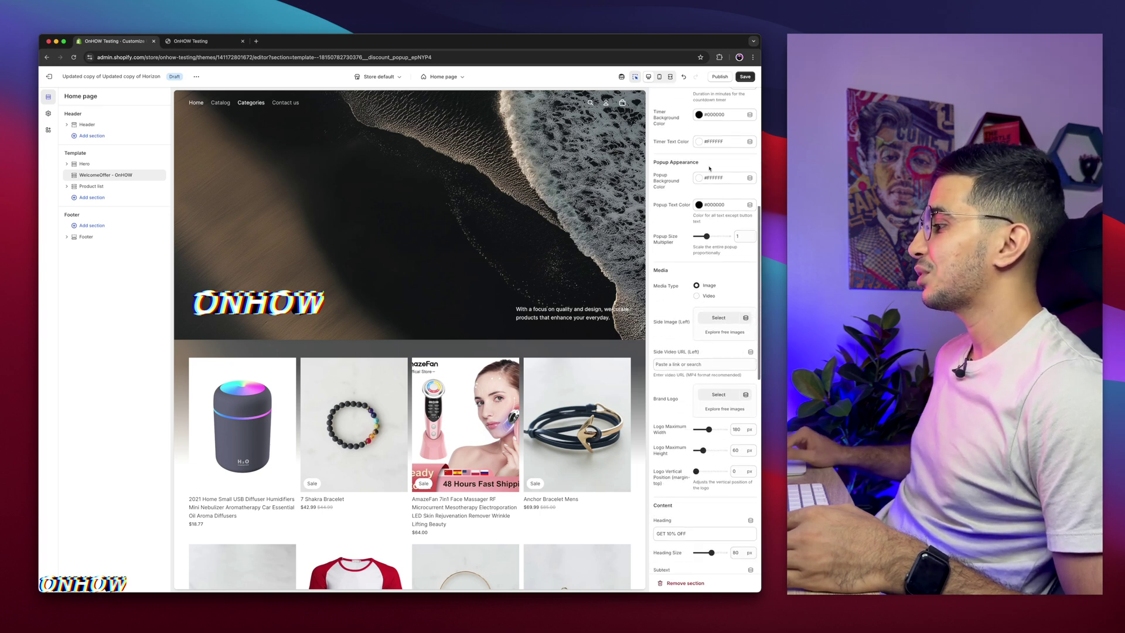
scroll(709, 168, "down", 8)
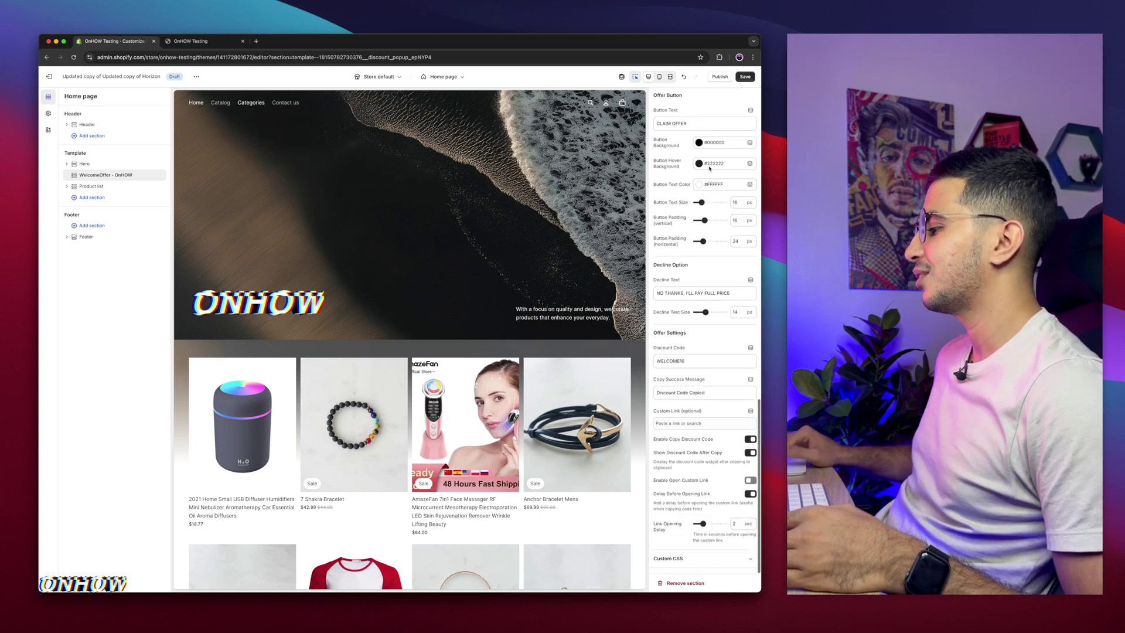
scroll(709, 168, "up", 18)
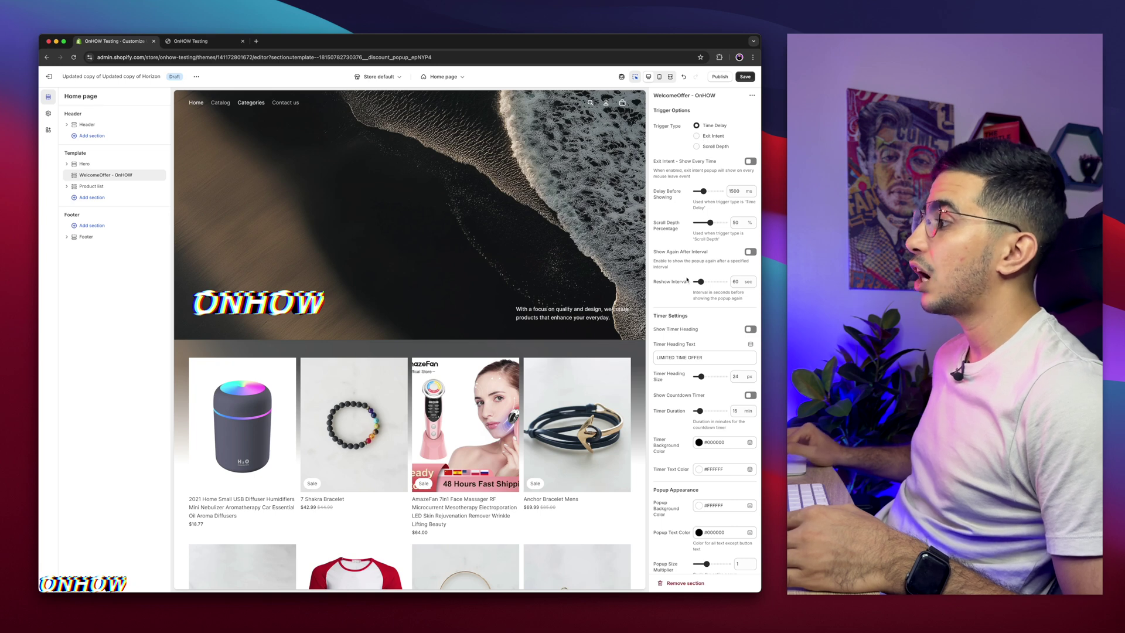